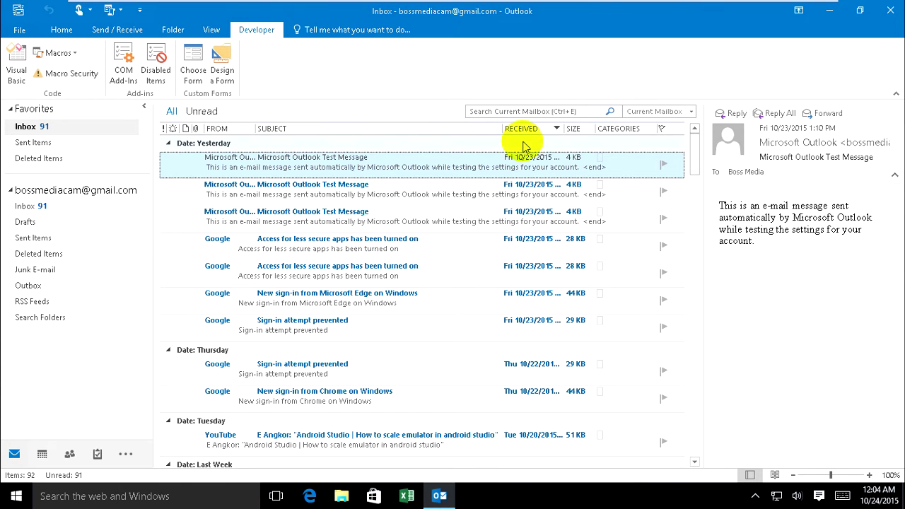
# - Open Outlook Options on the Customize Ribbon page
pyautogui.click(19, 32)
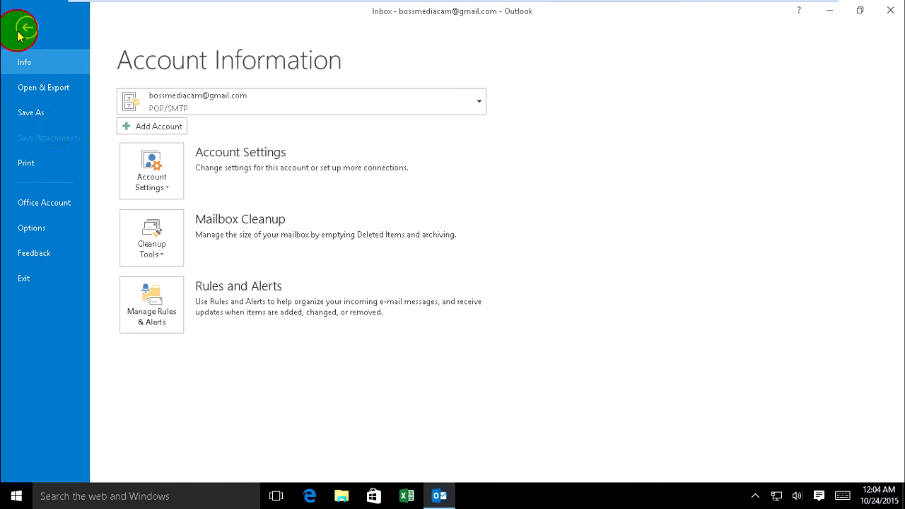
pyautogui.click(31, 228)
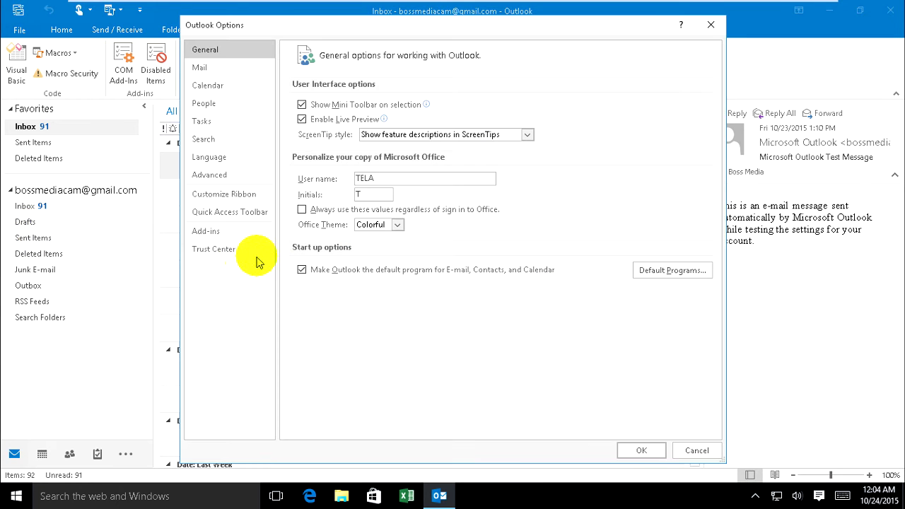
pyautogui.click(237, 201)
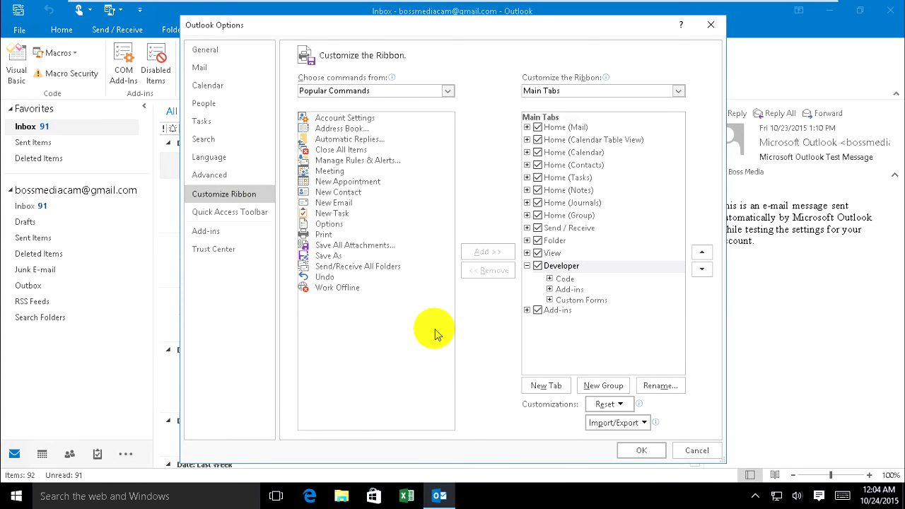
# - Add a new custom ribbon tab and rename it MyOutlook
pyautogui.click(542, 385)
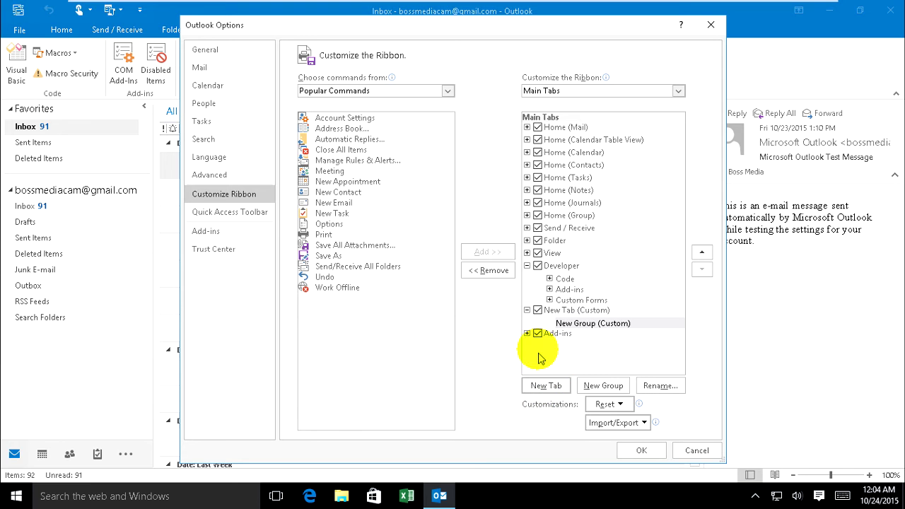
pyautogui.click(562, 311)
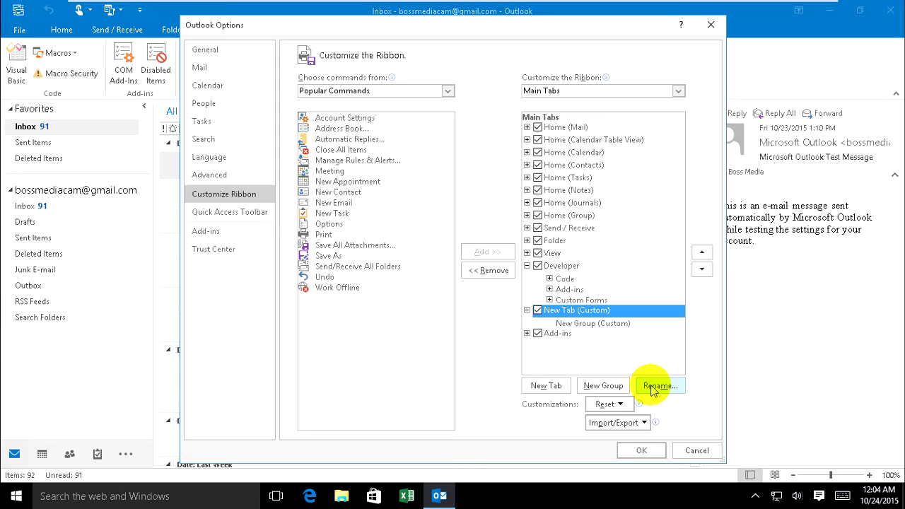
pyautogui.click(652, 387)
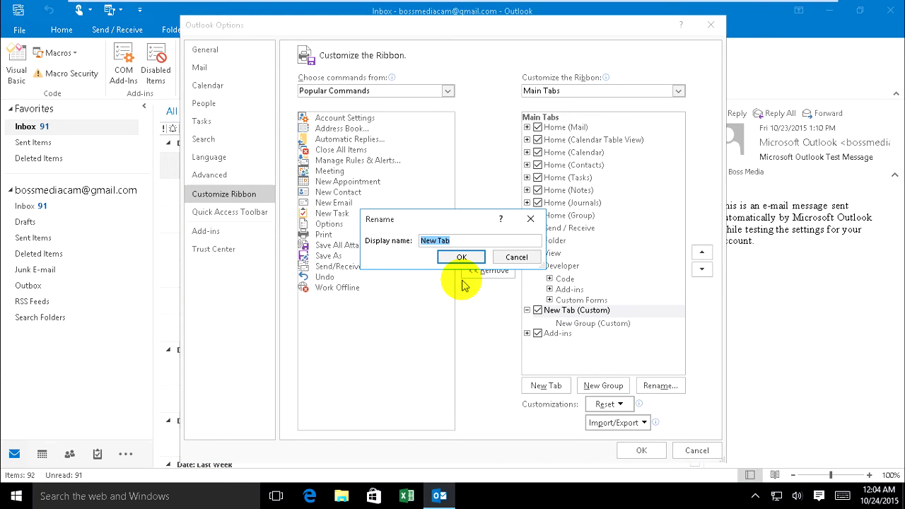
pyautogui.write('MyOutlook')
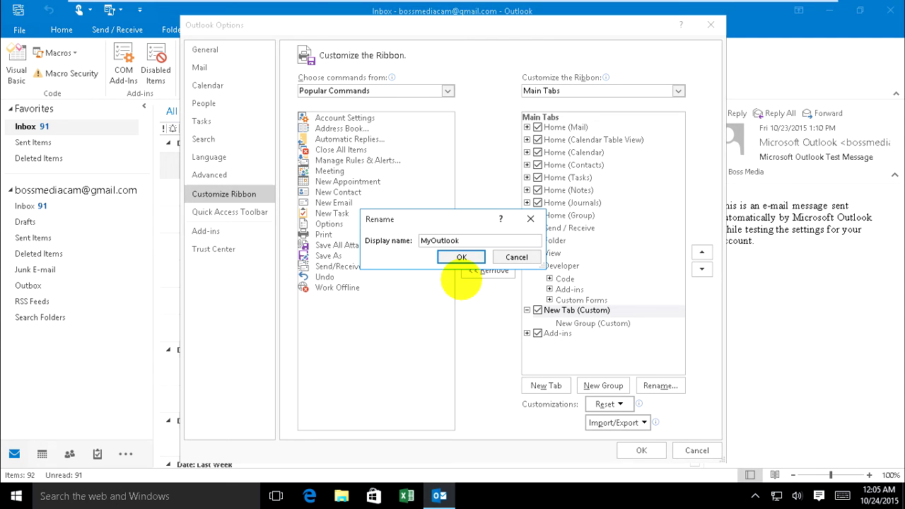
pyautogui.click(462, 256)
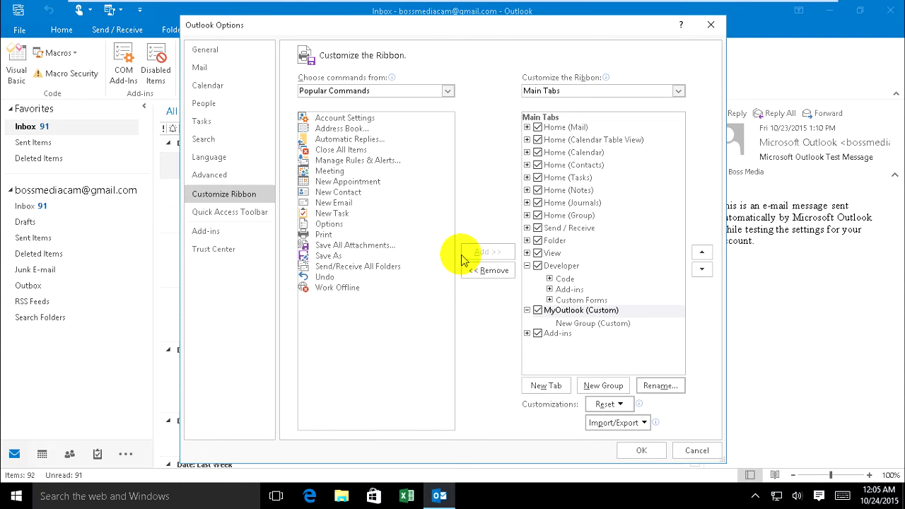
# - Leave the new group's name unchanged and apply the ribbon changes
pyautogui.click(576, 313)
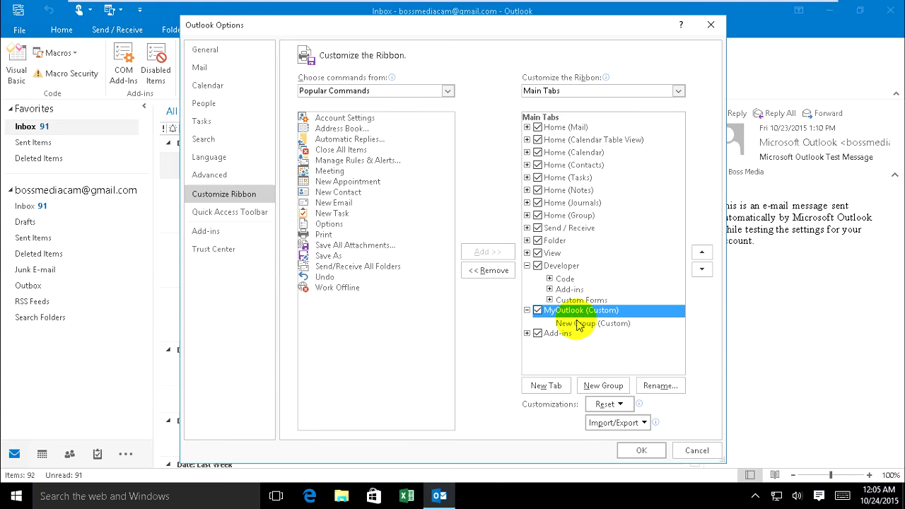
pyautogui.click(578, 325)
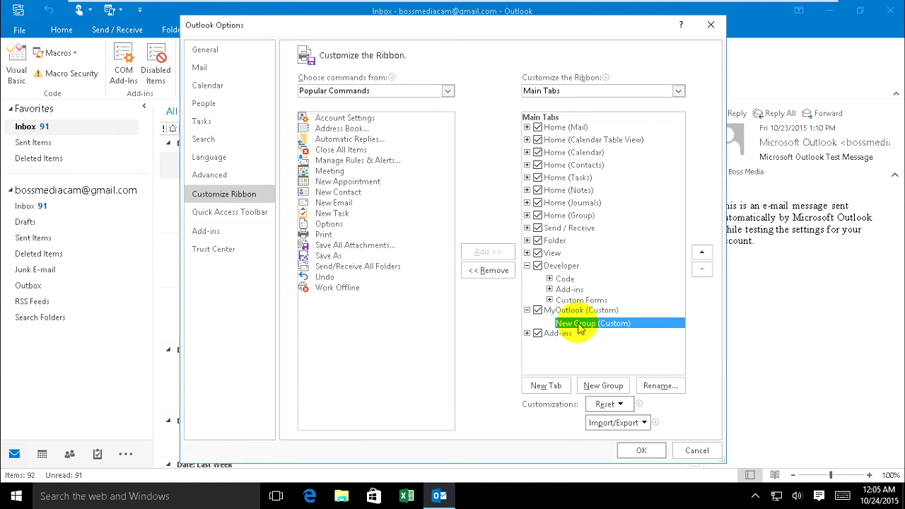
pyautogui.click(653, 386)
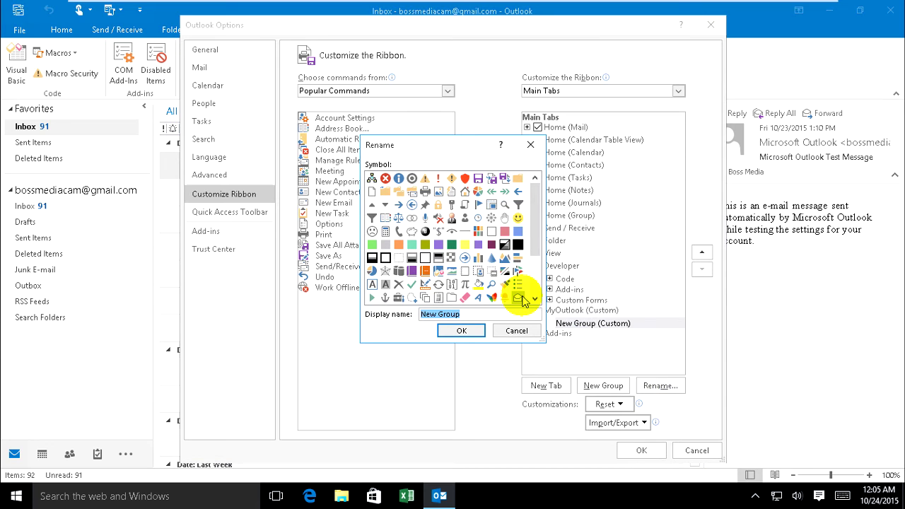
pyautogui.click(516, 330)
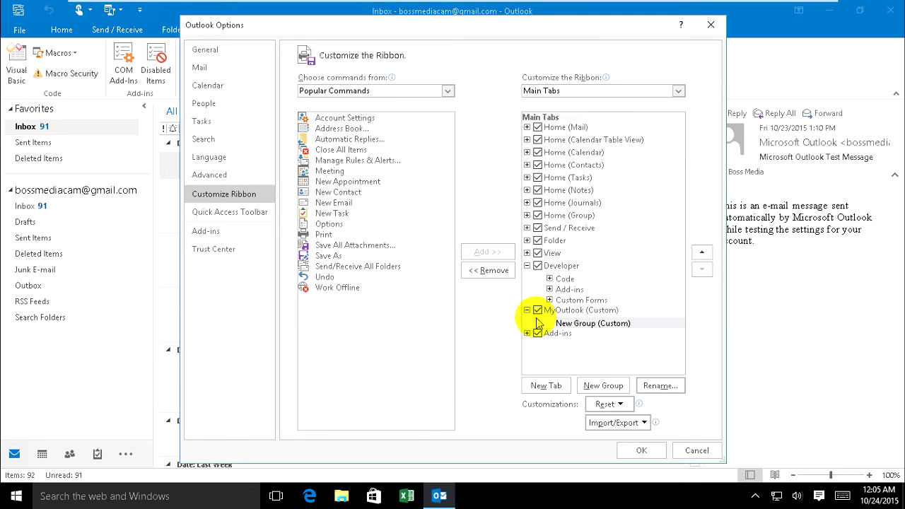
pyautogui.click(548, 310)
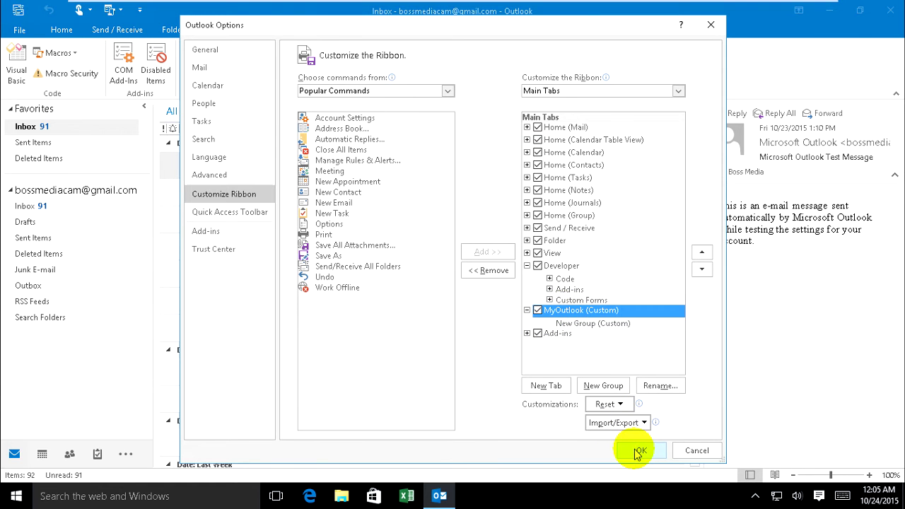
pyautogui.click(637, 450)
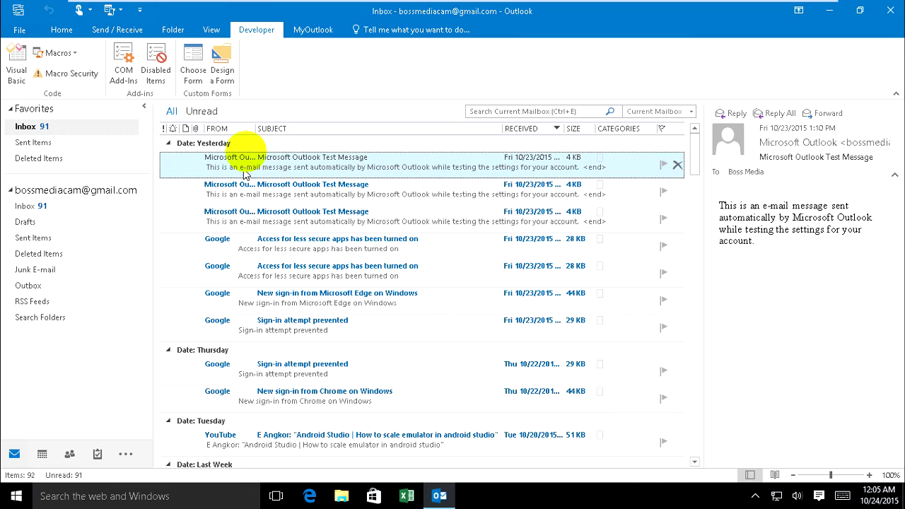
pyautogui.click(309, 31)
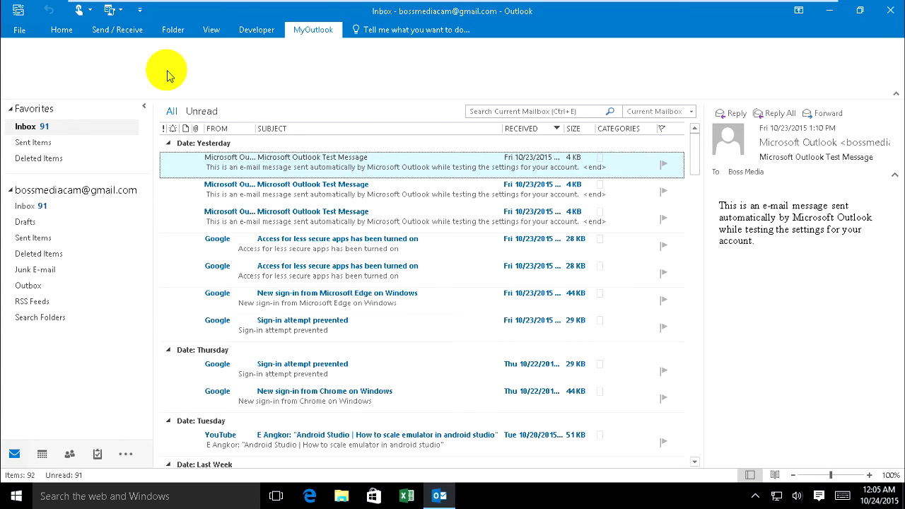
pyautogui.click(308, 35)
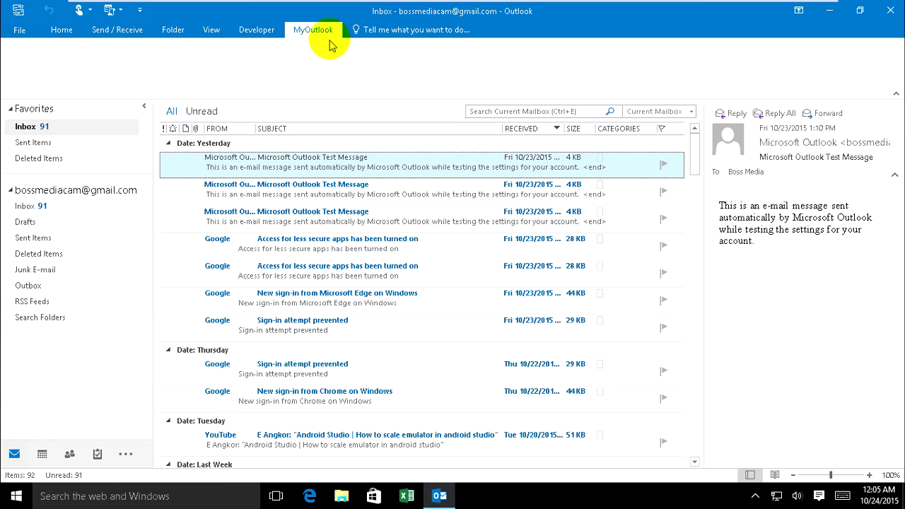
pyautogui.click(22, 65)
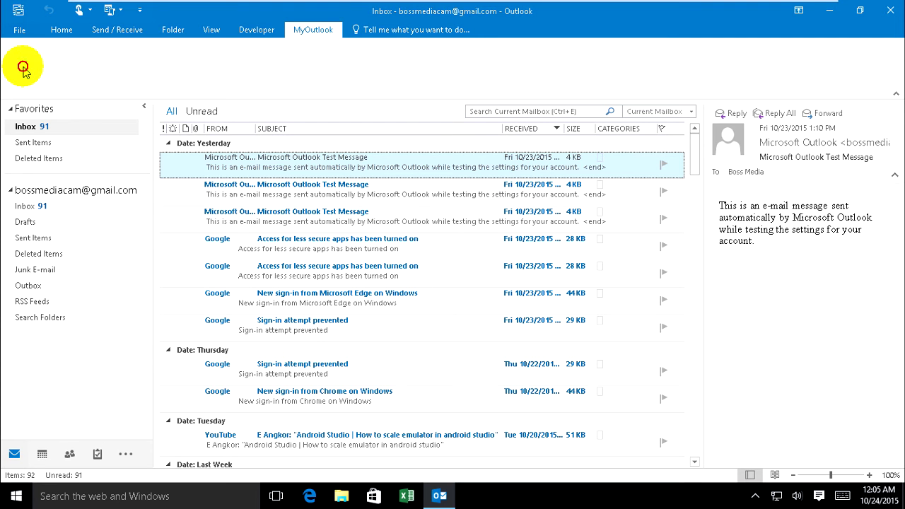
pyautogui.click(255, 30)
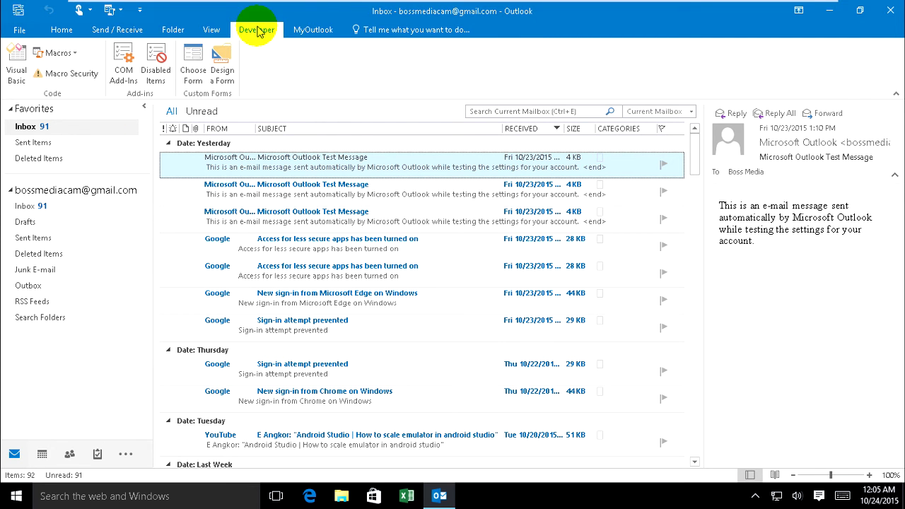
# - Create a macro named Report from the Developer tab's Macros dialog
pyautogui.click(65, 55)
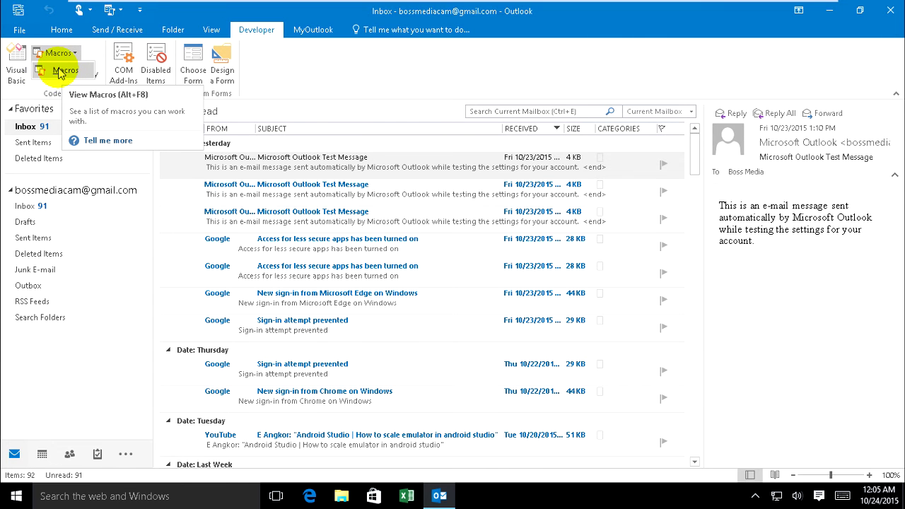
pyautogui.click(60, 73)
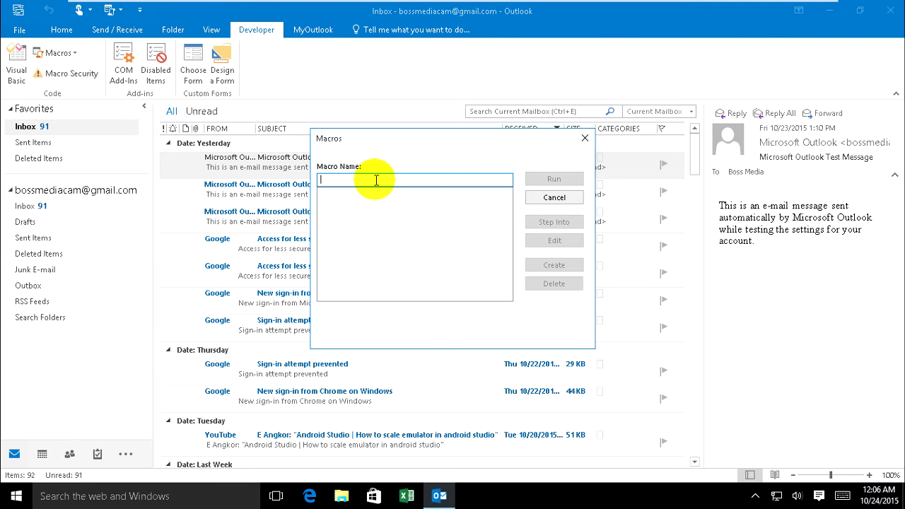
pyautogui.write('R')
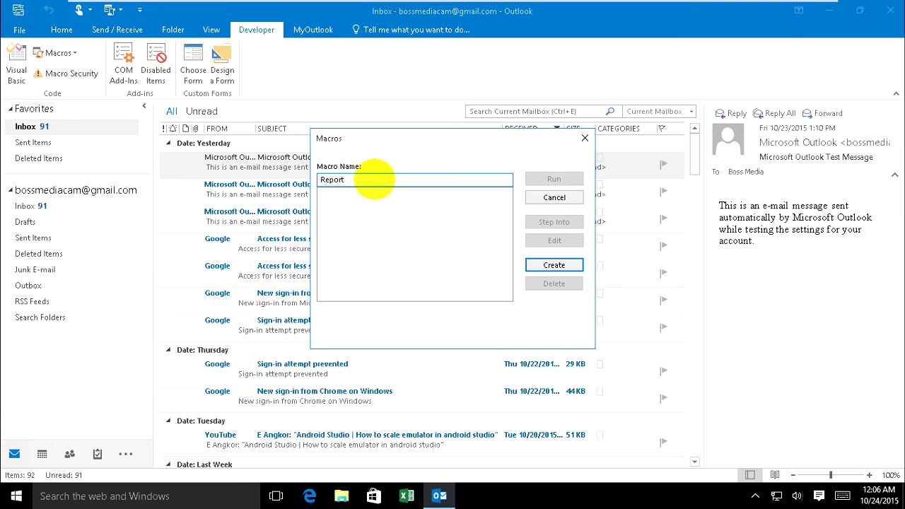
pyautogui.write('eport')
pyautogui.click(555, 265)
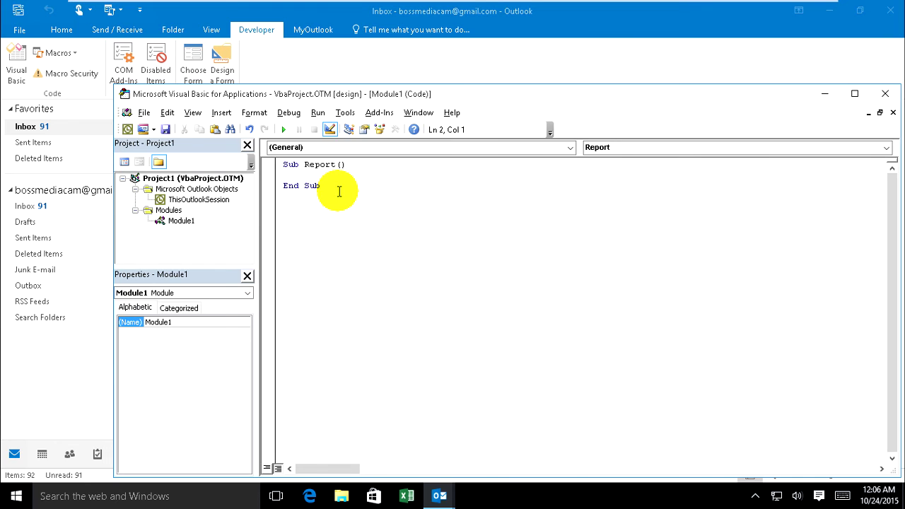
# - Add MsgBox ("Welcome Microsoft Outlook 2016") inside Sub Report and save the project
pyautogui.press('Tab')
pyautogui.write('msgbox (')
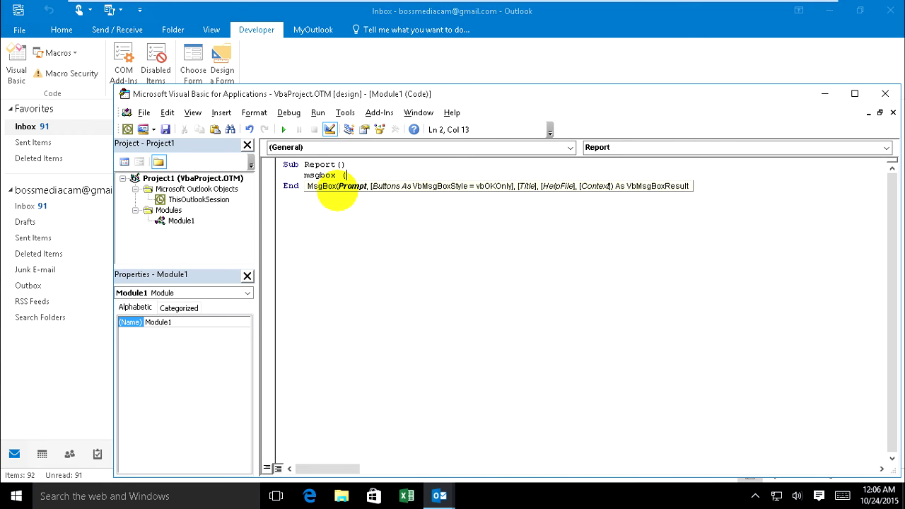
pyautogui.write('"Welcome Microsoft')
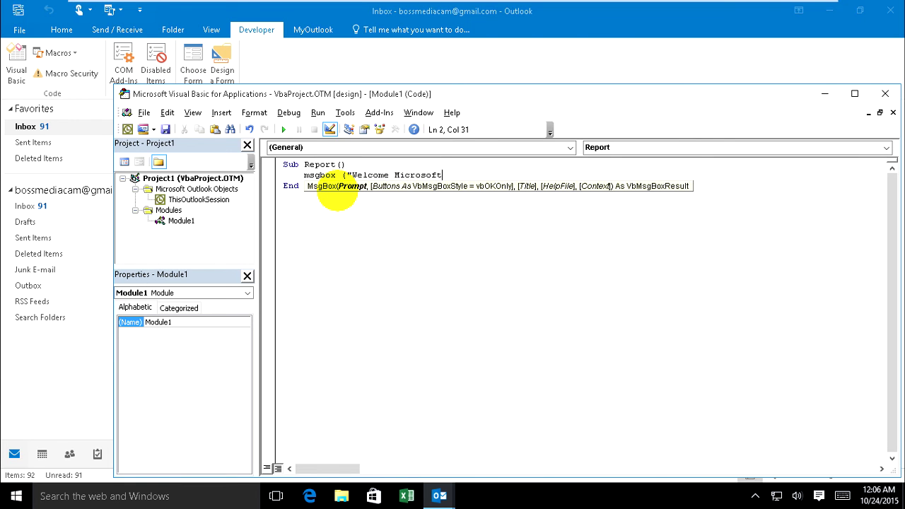
pyautogui.write(' Outlook 2016")')
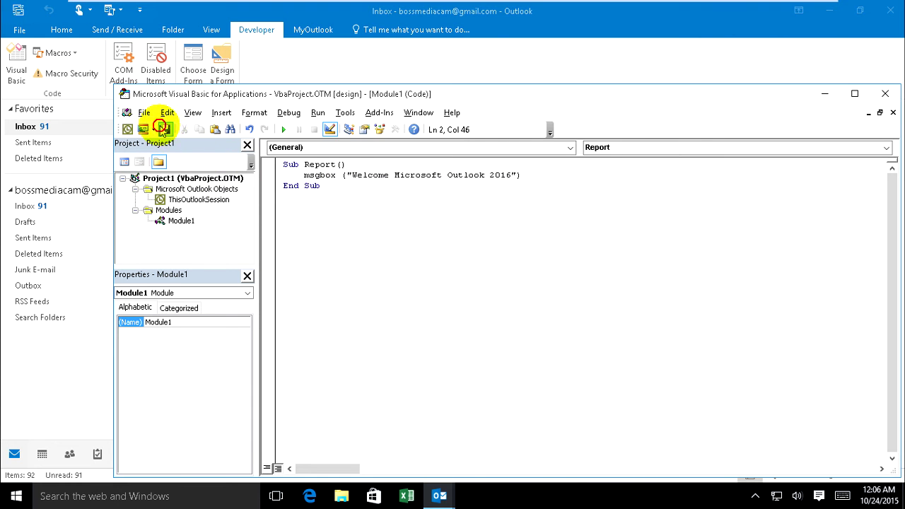
pyautogui.click(166, 130)
pyautogui.click(331, 197)
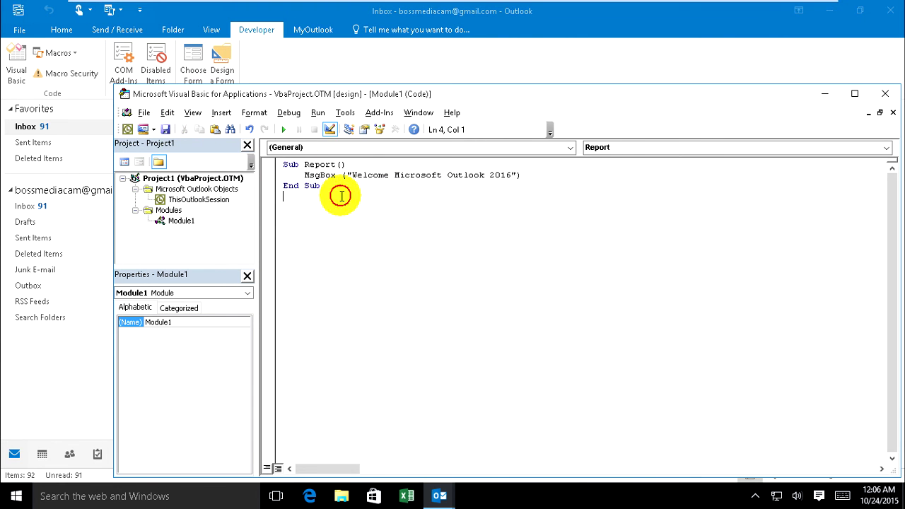
pyautogui.click(284, 130)
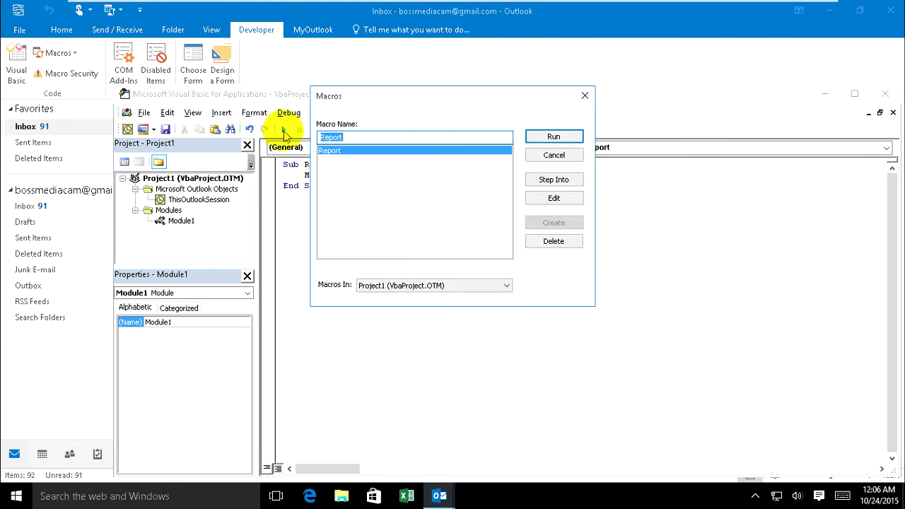
pyautogui.click(542, 135)
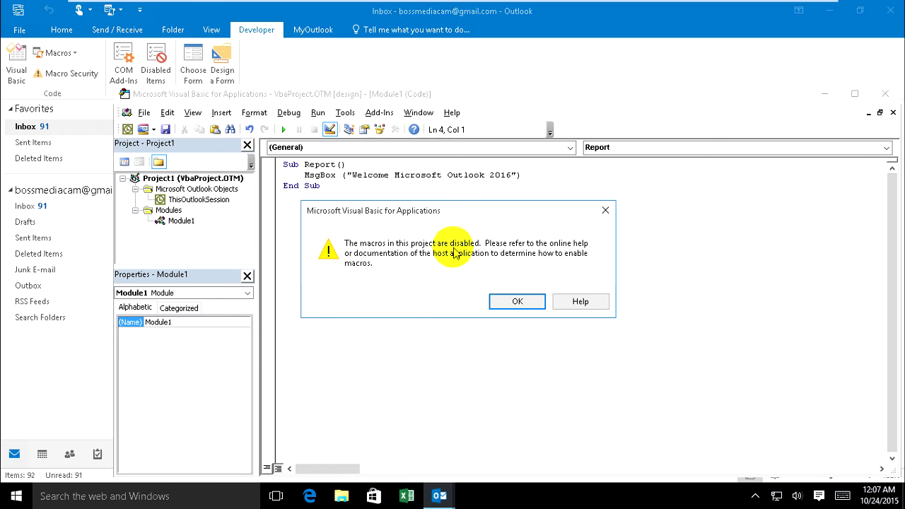
pyautogui.click(509, 303)
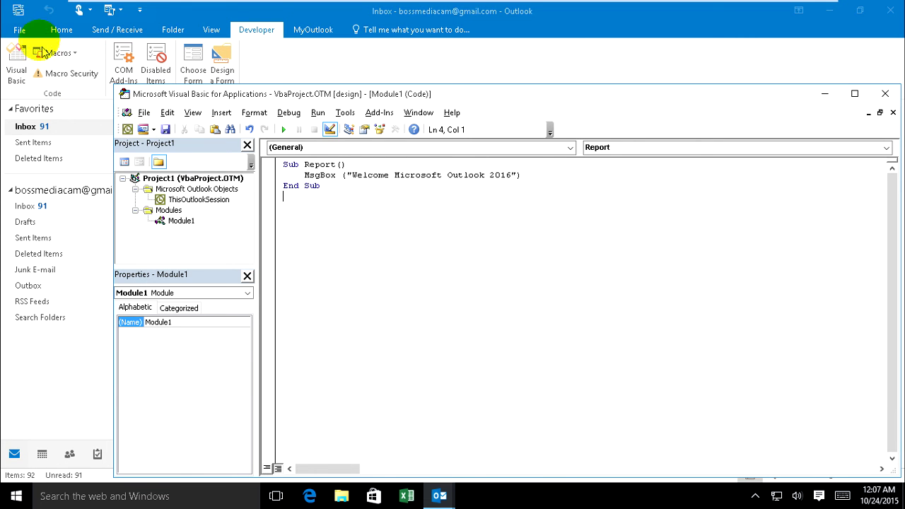
# - In Trust Center Macro Settings, enable all macros and apply macro security to installed add-ins
pyautogui.click(19, 29)
pyautogui.click(19, 29)
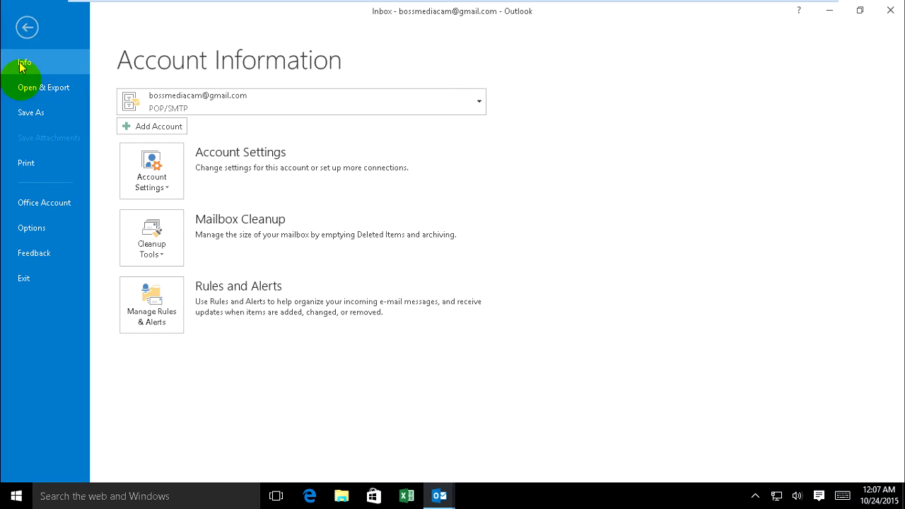
pyautogui.click(48, 228)
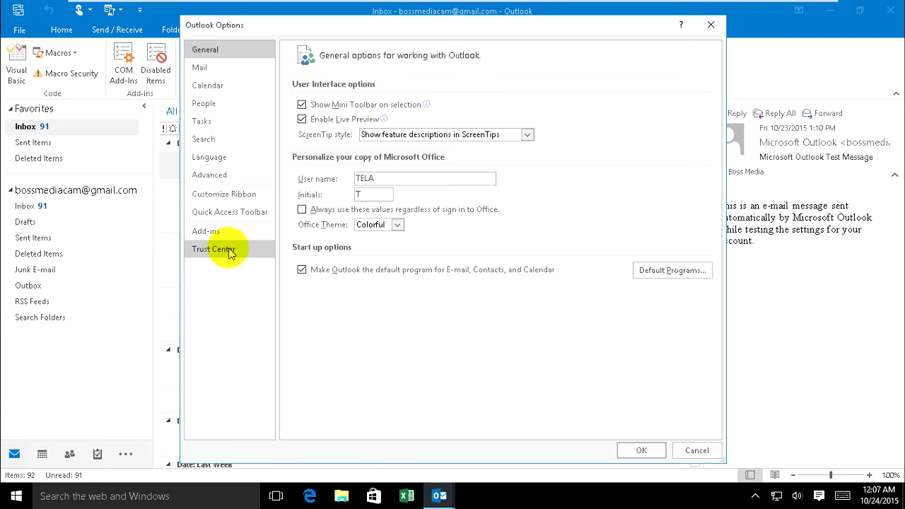
pyautogui.click(228, 248)
pyautogui.click(643, 180)
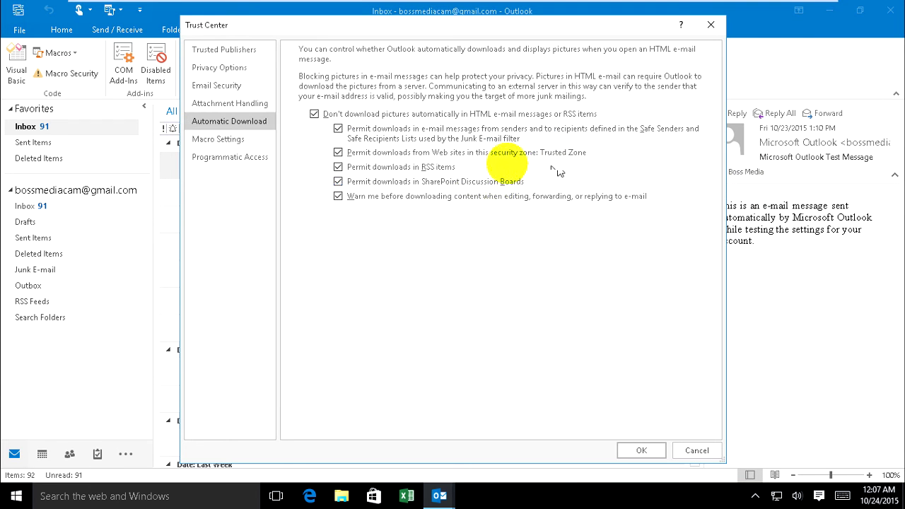
pyautogui.click(215, 139)
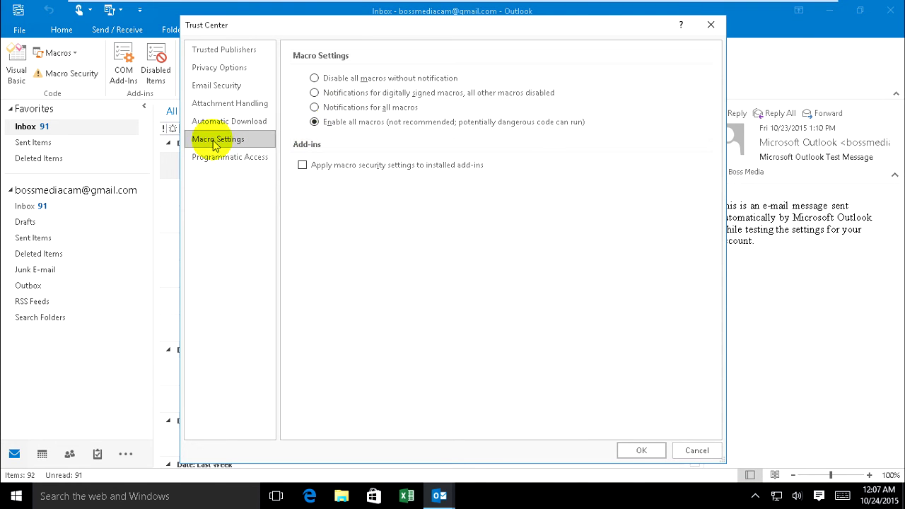
pyautogui.click(303, 166)
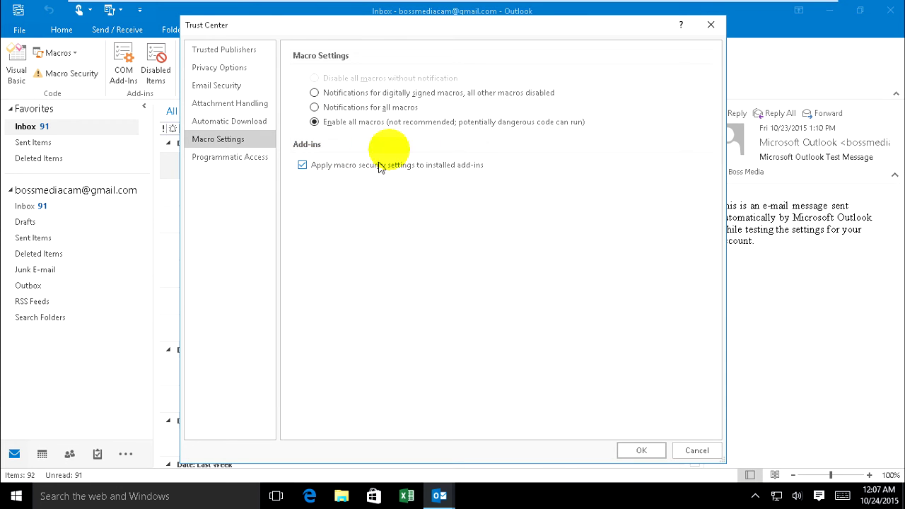
pyautogui.click(639, 450)
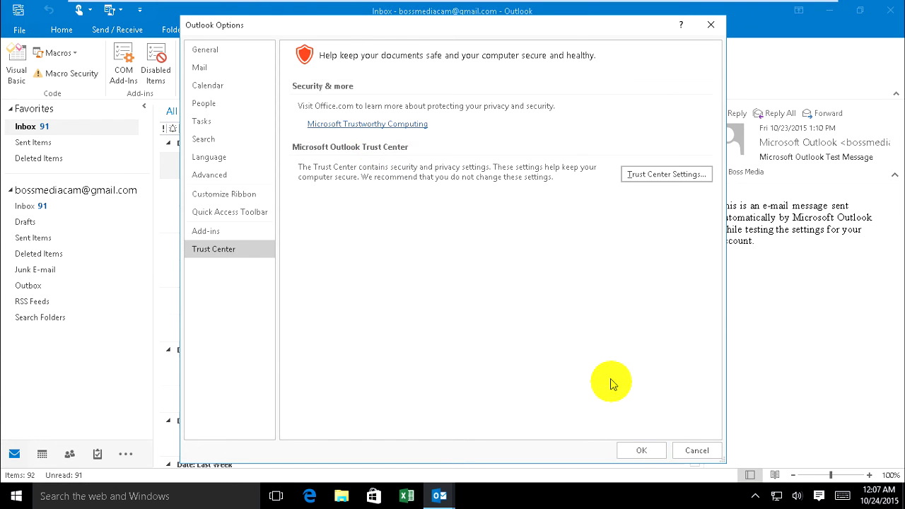
pyautogui.click(640, 450)
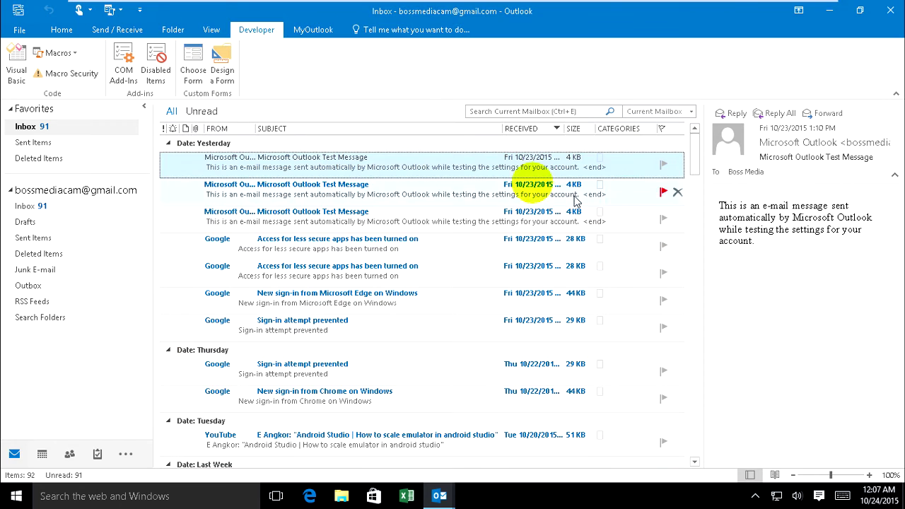
# - Restart Outlook and run Project1.Report from the Developer tab's Macros menu
pyautogui.click(890, 11)
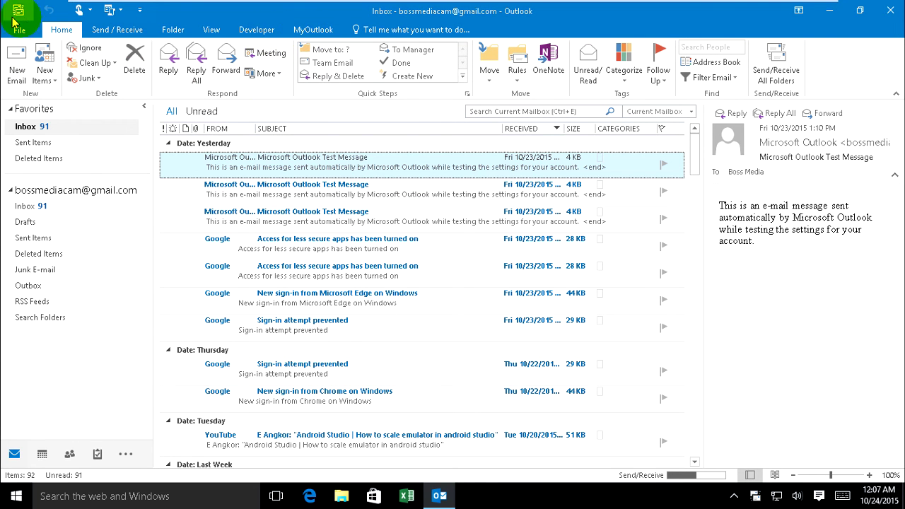
pyautogui.click(248, 28)
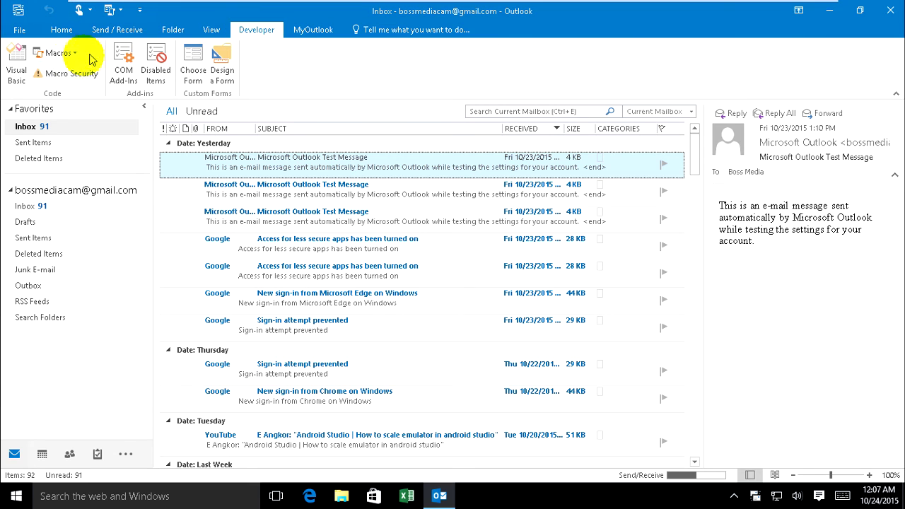
pyautogui.click(61, 53)
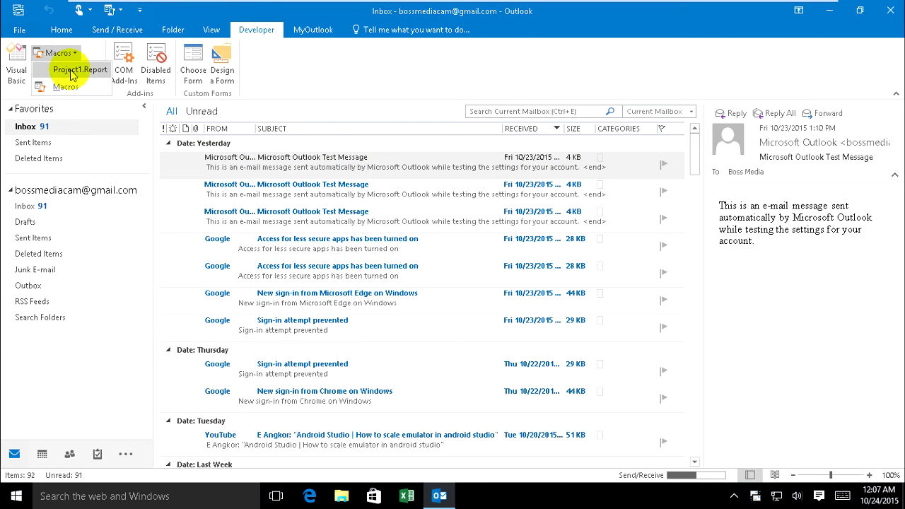
pyautogui.click(71, 74)
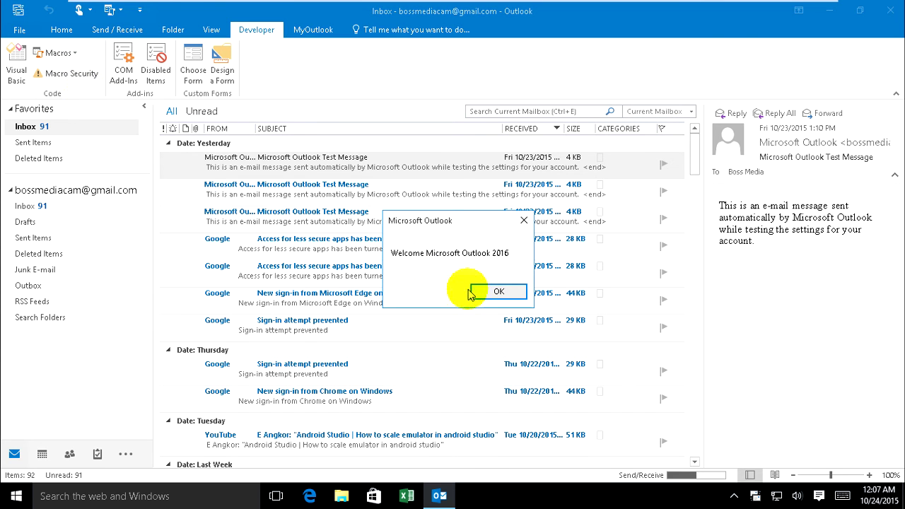
# - Reposition the Welcome Microsoft Outlook 2016 message box and dismiss it
pyautogui.moveTo(418, 212); pyautogui.dragTo(400, 160)
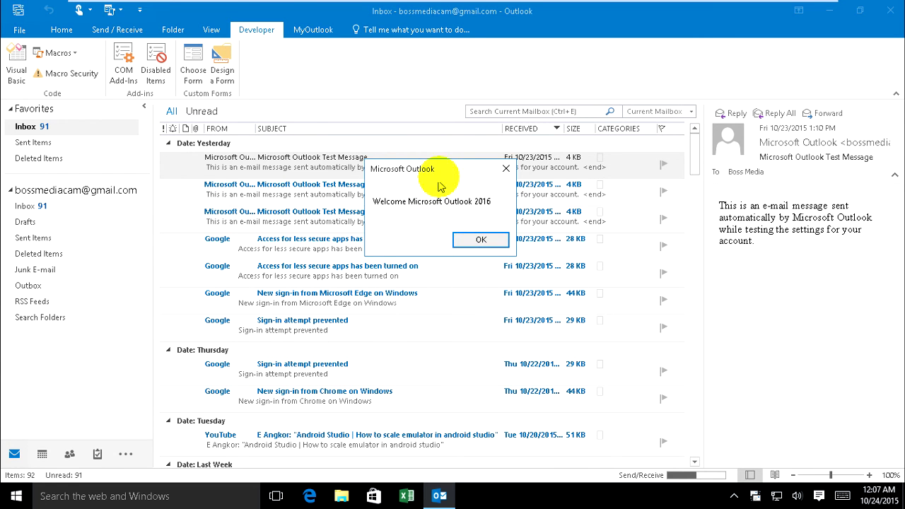
pyautogui.moveTo(438, 171); pyautogui.dragTo(456, 196)
pyautogui.click(496, 265)
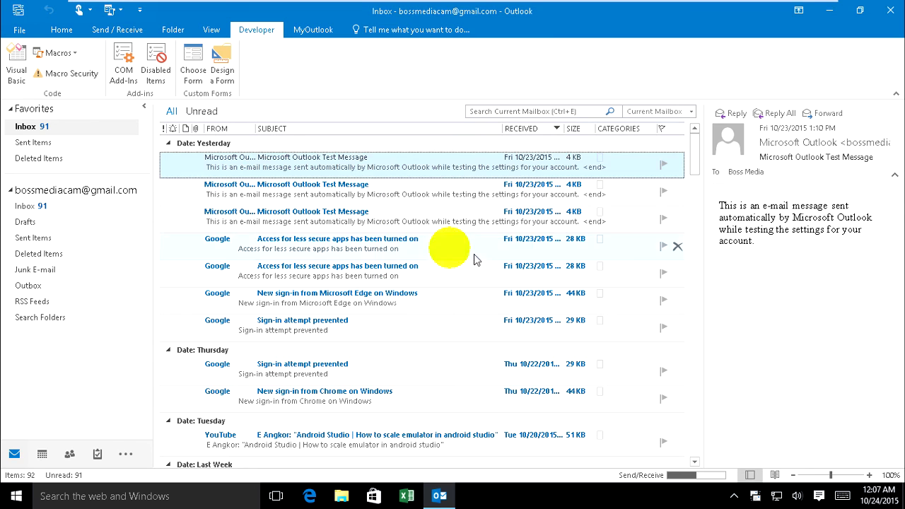
pyautogui.click(67, 53)
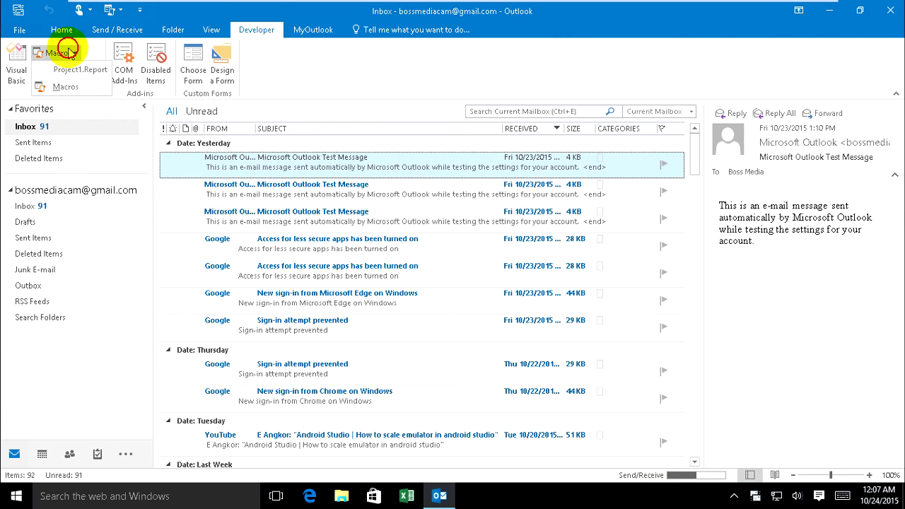
# - Open Report in the VBA editor, run it to show the welcome message, then close the editor
pyautogui.click(65, 86)
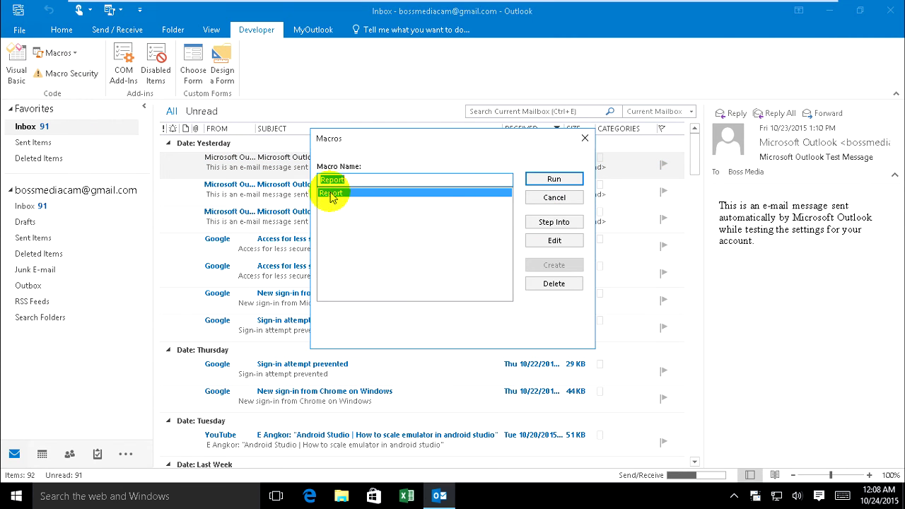
pyautogui.click(553, 241)
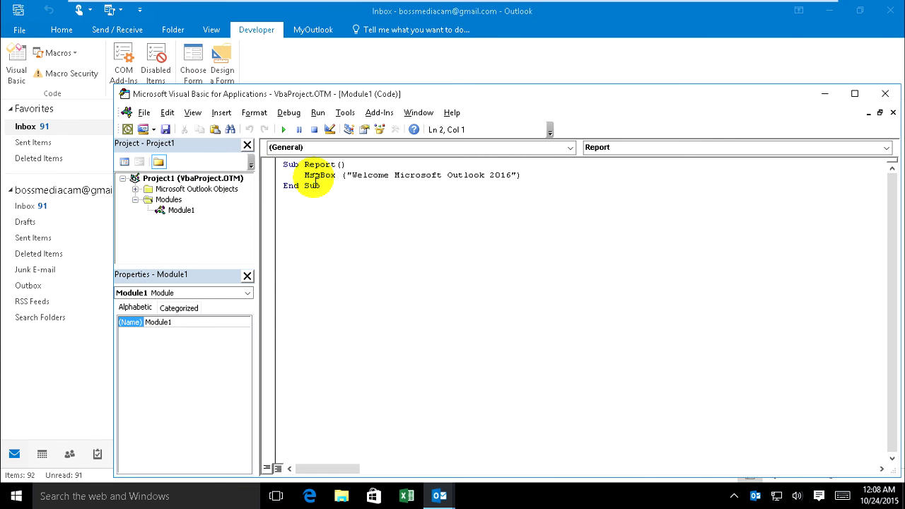
pyautogui.moveTo(351, 175); pyautogui.dragTo(507, 184)
pyautogui.click(283, 129)
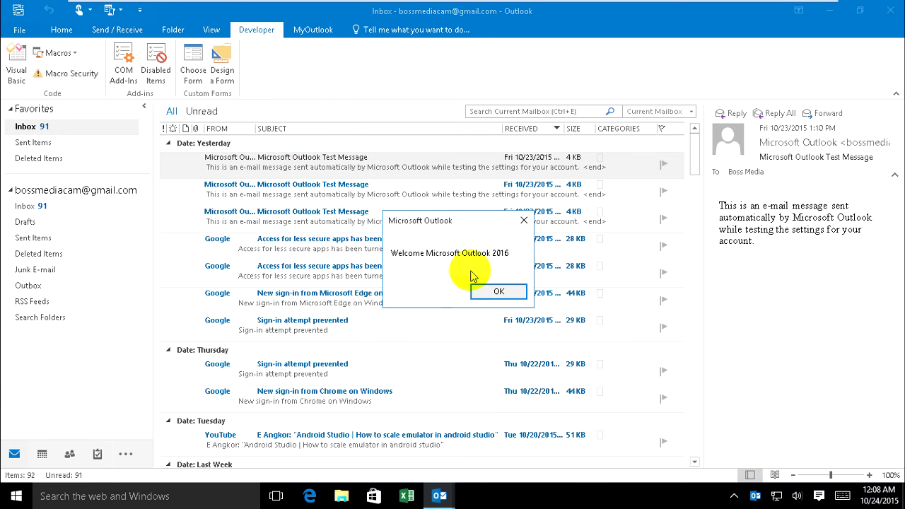
pyautogui.click(486, 293)
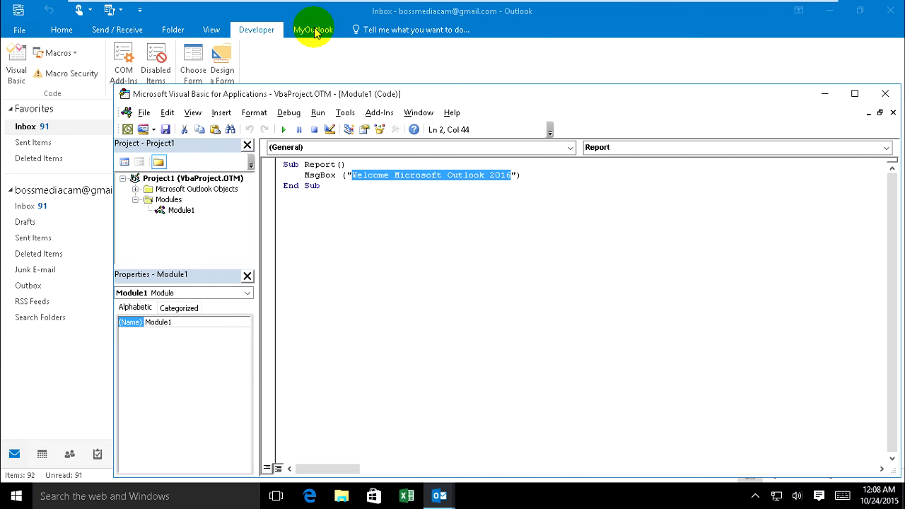
pyautogui.click(254, 34)
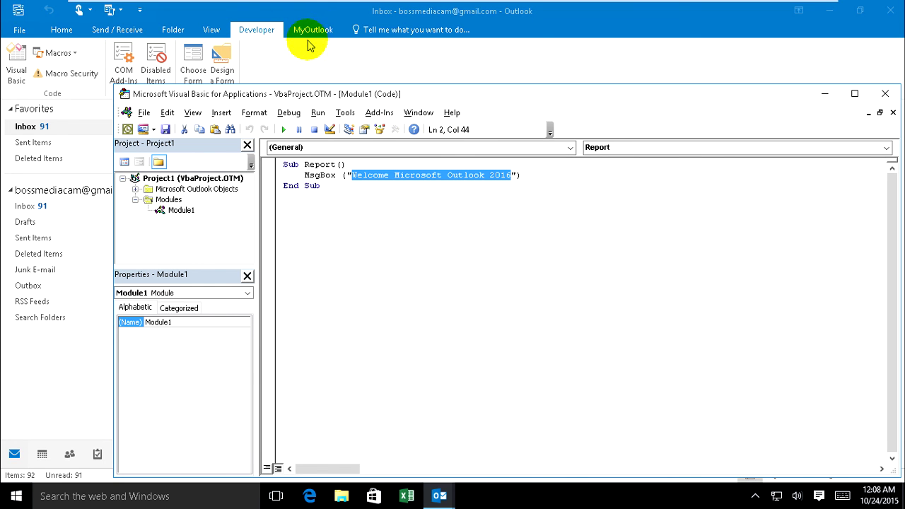
pyautogui.click(882, 95)
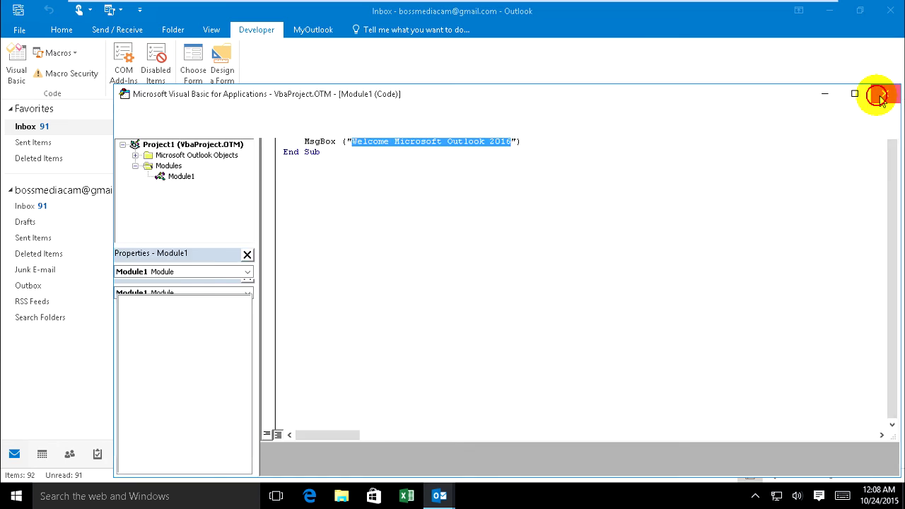
# - In Customize Ribbon, expand MyOutlook, list commands from Macros, and select Project1.Report
pyautogui.click(19, 30)
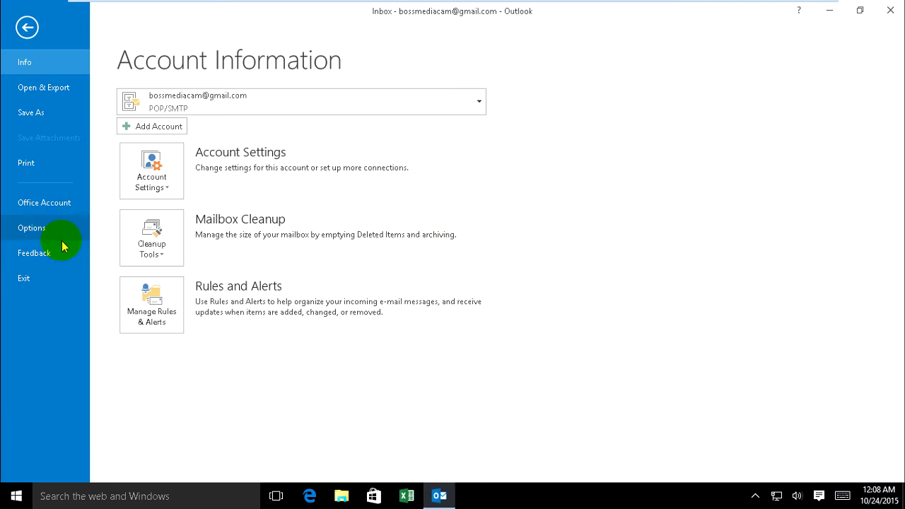
pyautogui.press('Escape')
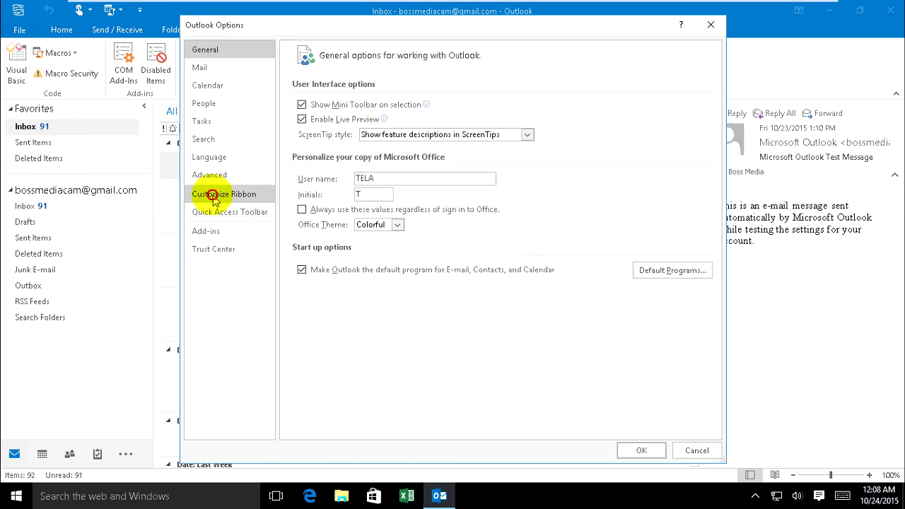
pyautogui.click(218, 195)
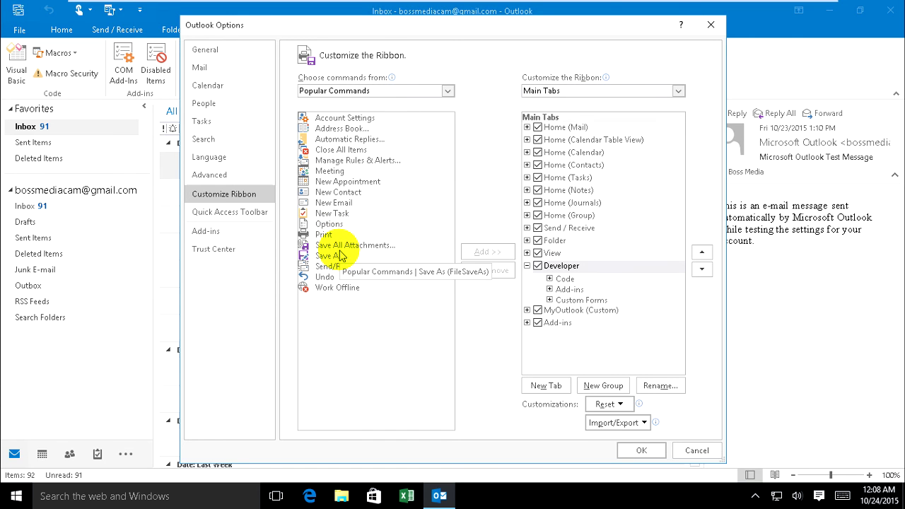
pyautogui.click(526, 309)
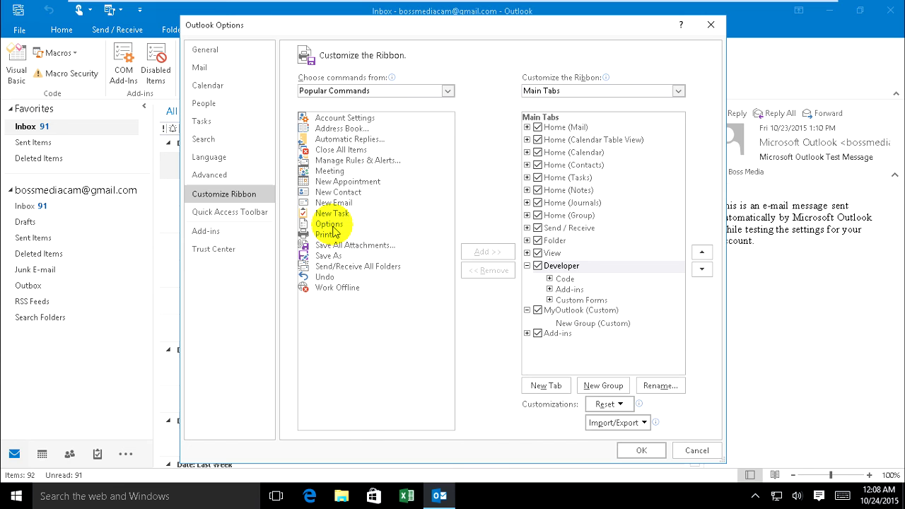
pyautogui.click(403, 91)
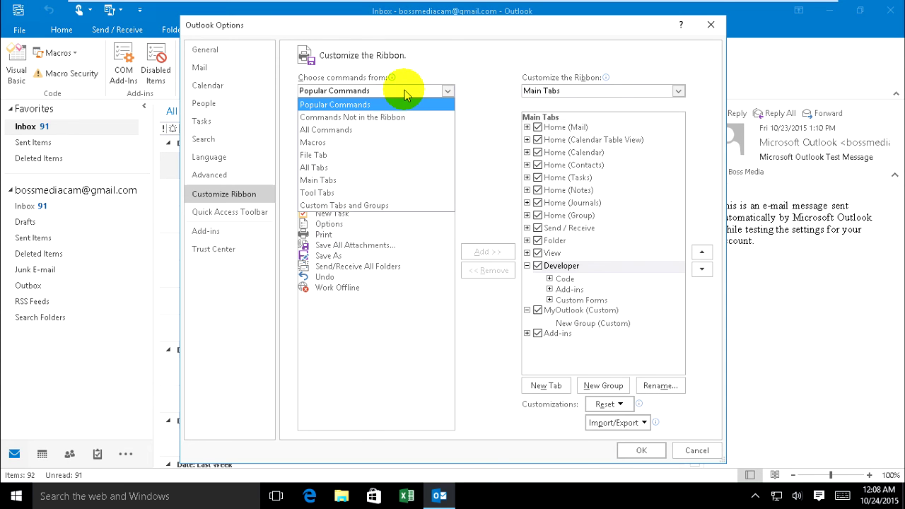
pyautogui.click(324, 142)
pyautogui.click(324, 118)
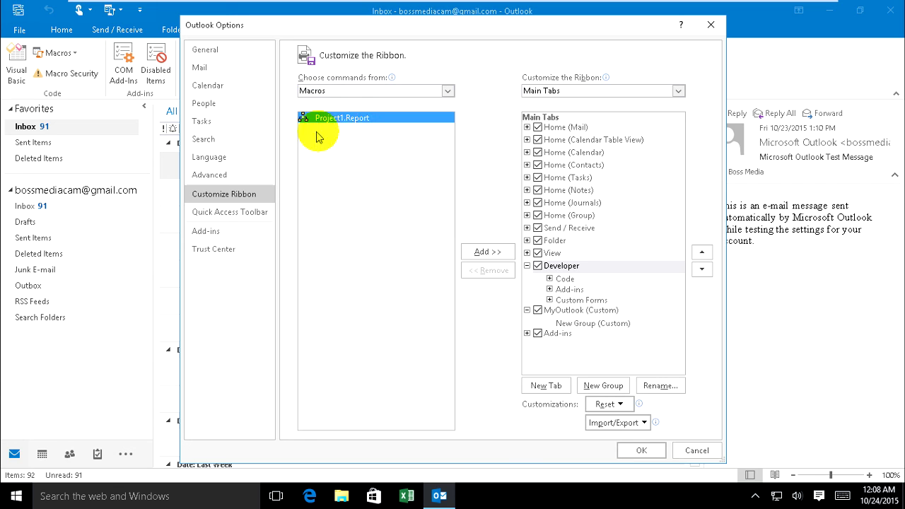
# - Add Project1.Report to MyOutlook's New Group after a warning that a custom group is required
pyautogui.click(564, 311)
pyautogui.click(332, 118)
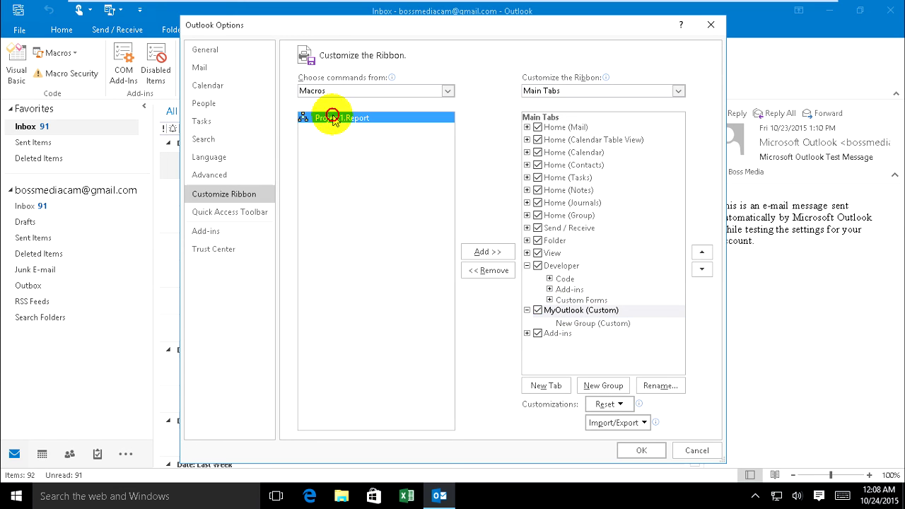
pyautogui.click(486, 254)
pyautogui.click(462, 281)
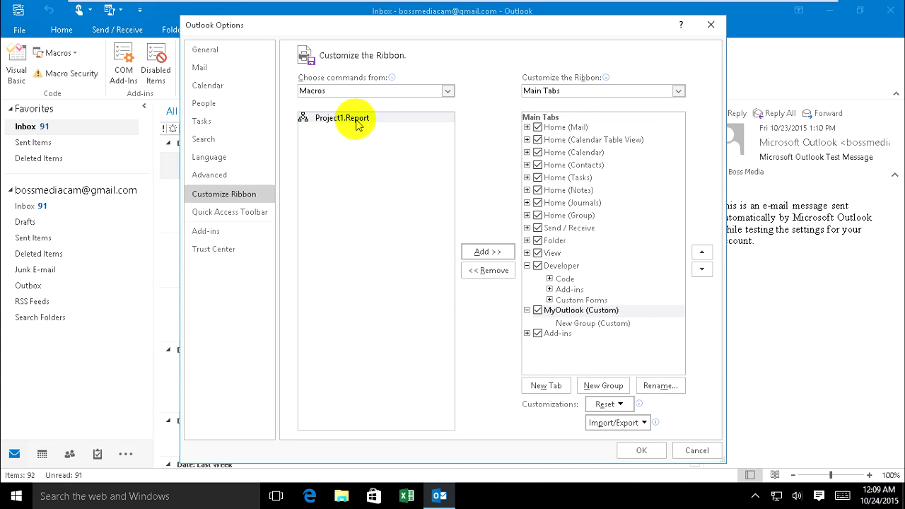
pyautogui.moveTo(357, 121); pyautogui.dragTo(448, 205)
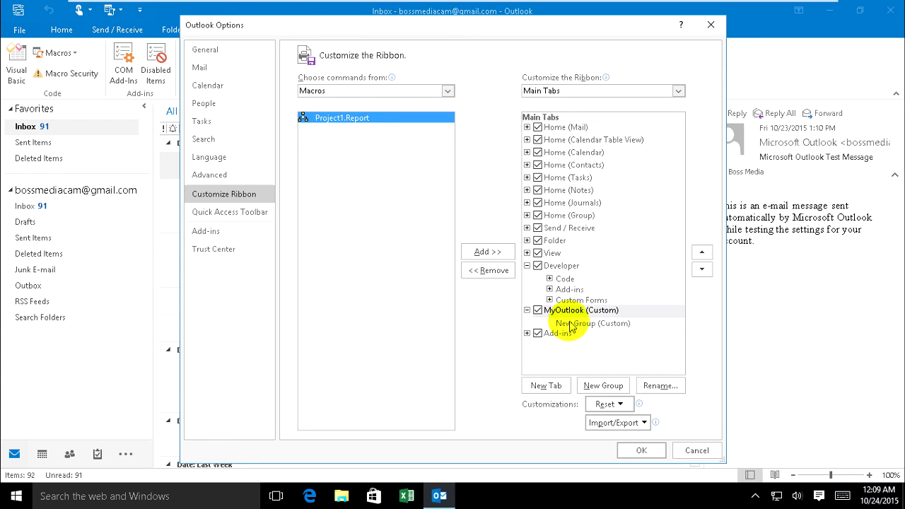
pyautogui.click(570, 325)
pyautogui.click(364, 121)
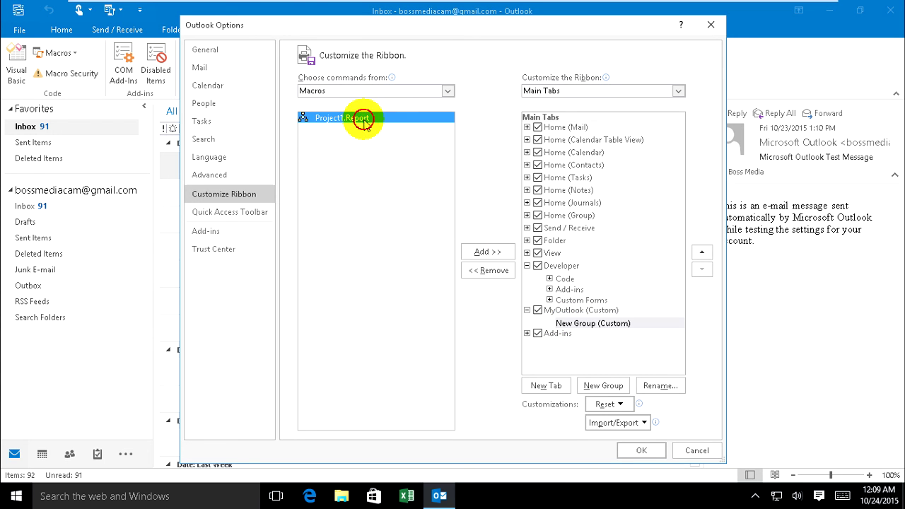
pyautogui.click(485, 253)
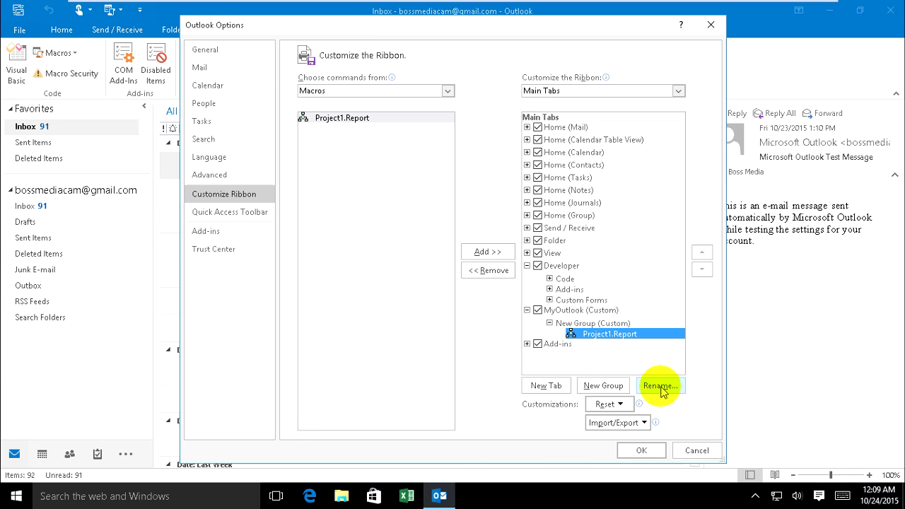
# - Rename the macro entry to My Message with a folder symbol and save the ribbon changes
pyautogui.click(656, 385)
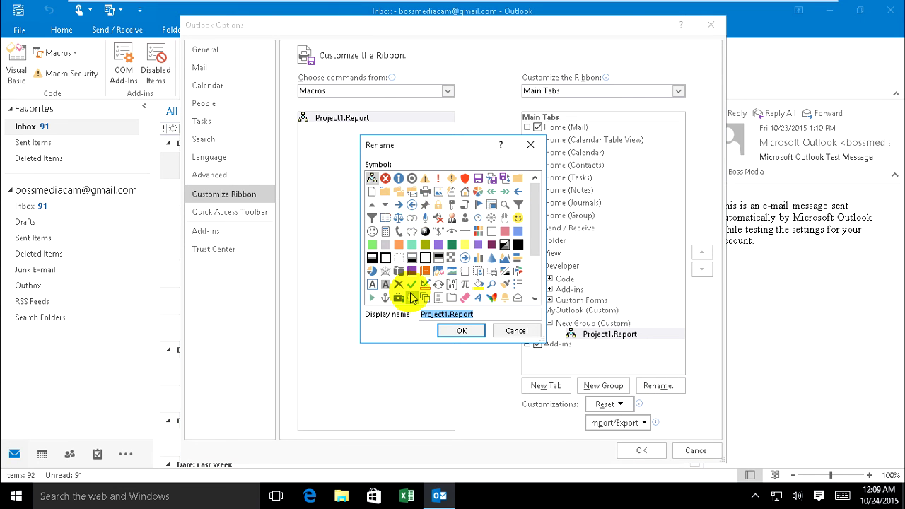
pyautogui.click(383, 192)
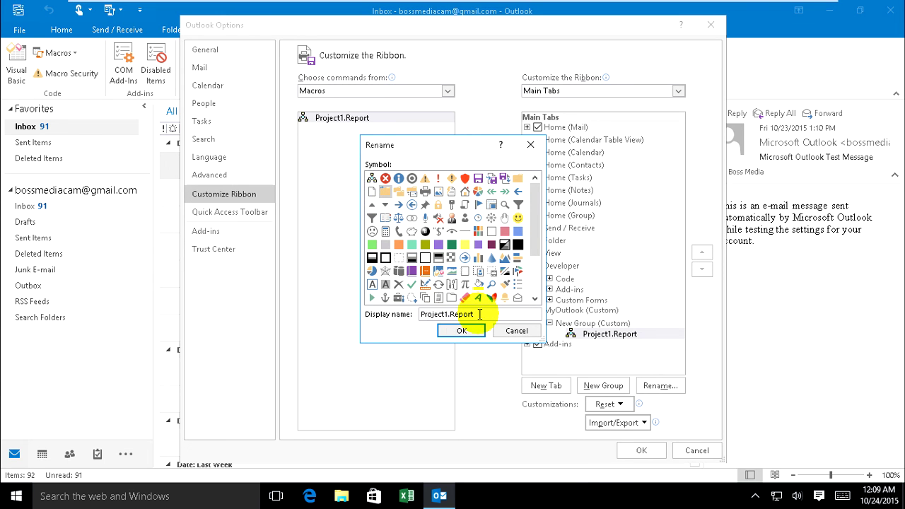
pyautogui.moveTo(479, 315); pyautogui.dragTo(407, 319)
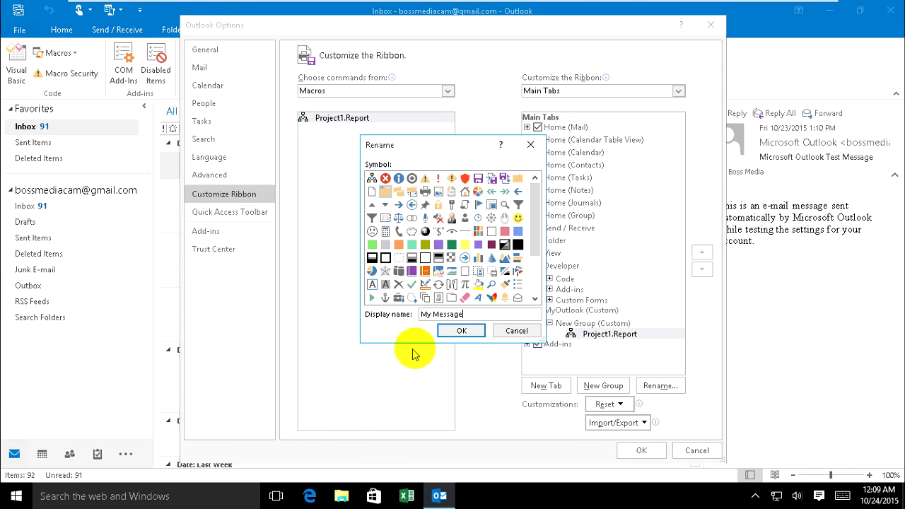
pyautogui.click(463, 330)
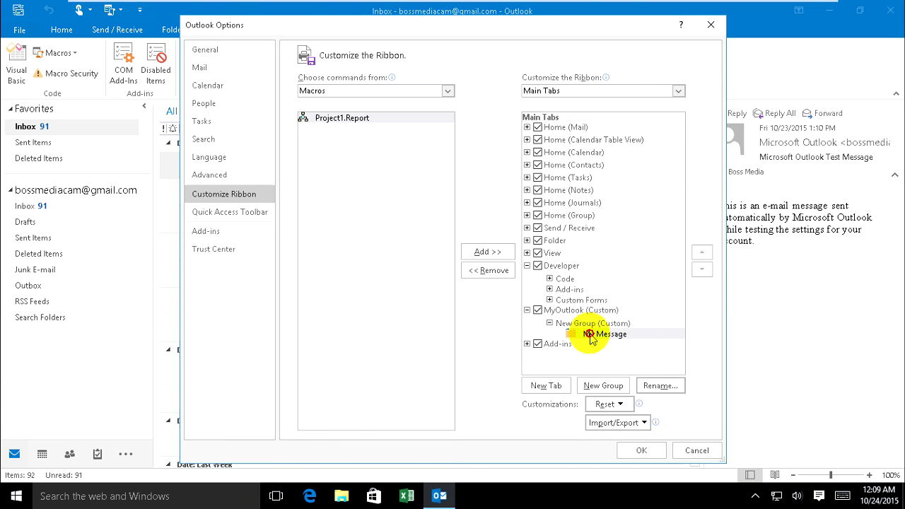
pyautogui.click(603, 333)
pyautogui.click(640, 450)
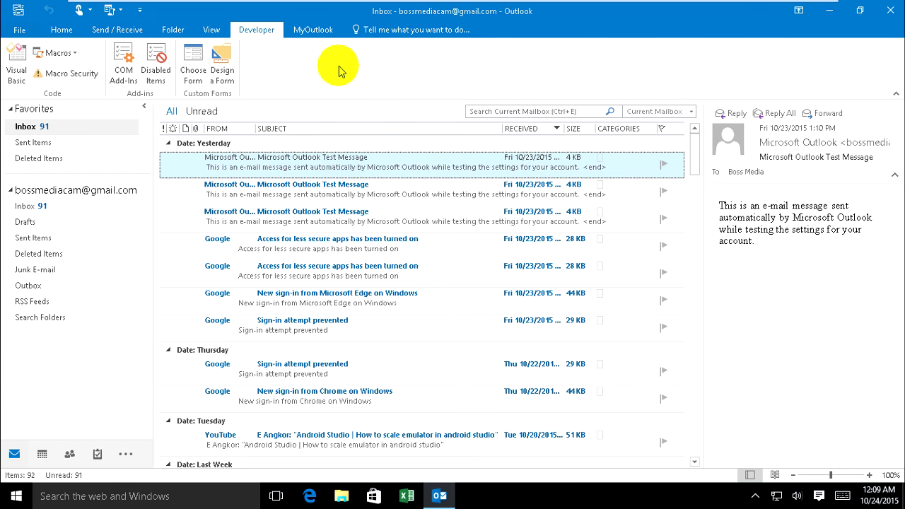
# - Run My Message from the MyOutlook tab to show the 'Welcome Microsoft Outlook 2016' box, then move it aside
pyautogui.click(313, 31)
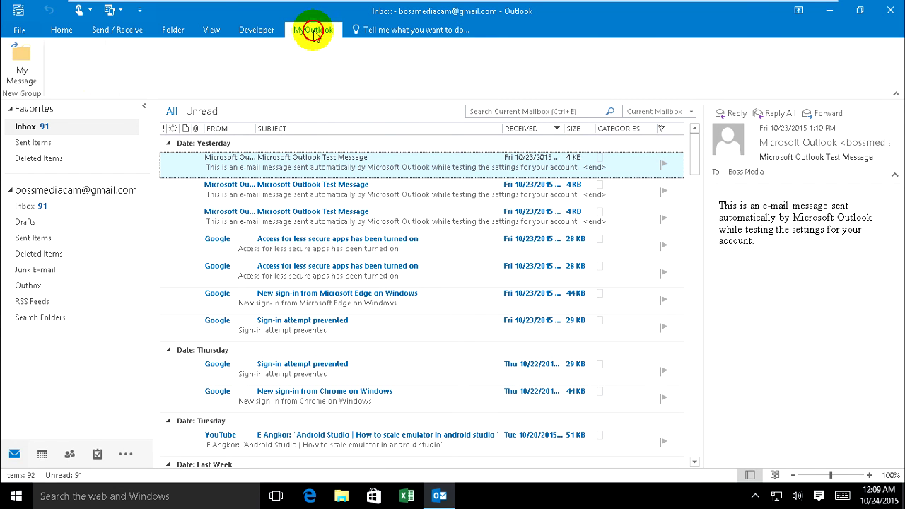
pyautogui.click(21, 68)
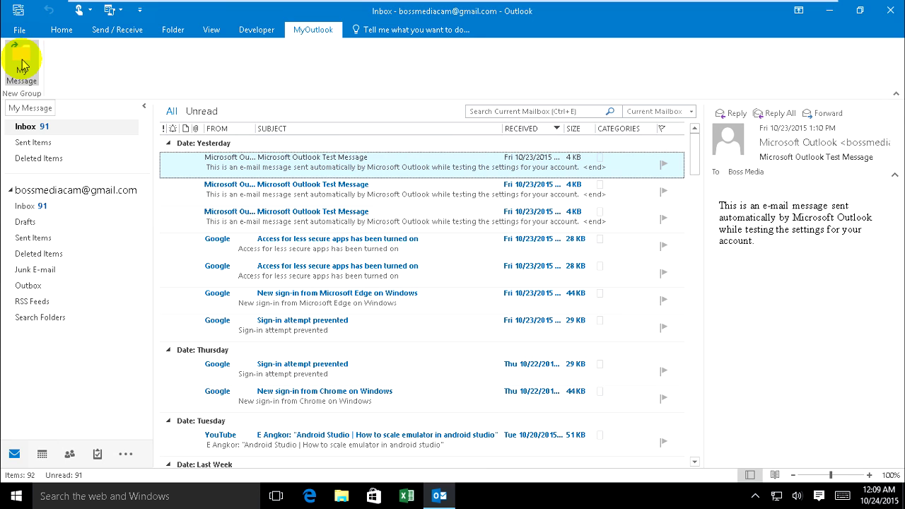
pyautogui.click(22, 63)
pyautogui.moveTo(398, 228); pyautogui.dragTo(419, 82)
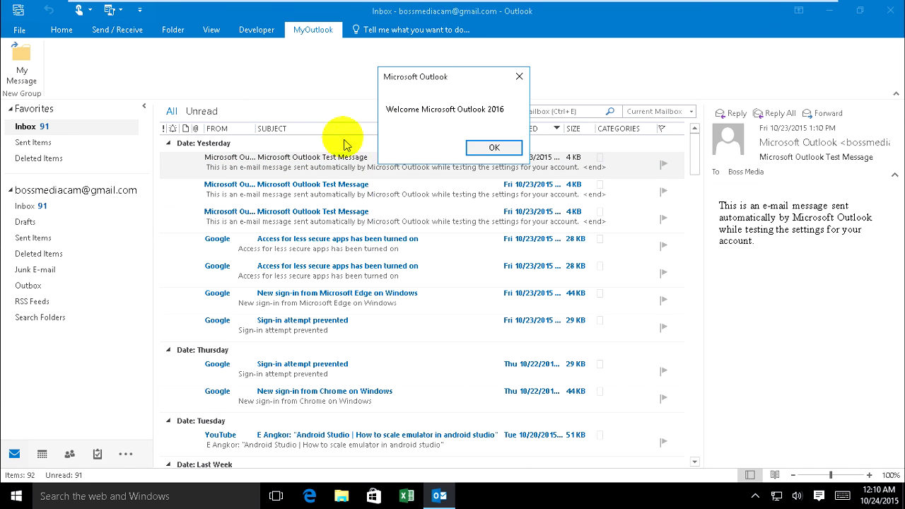